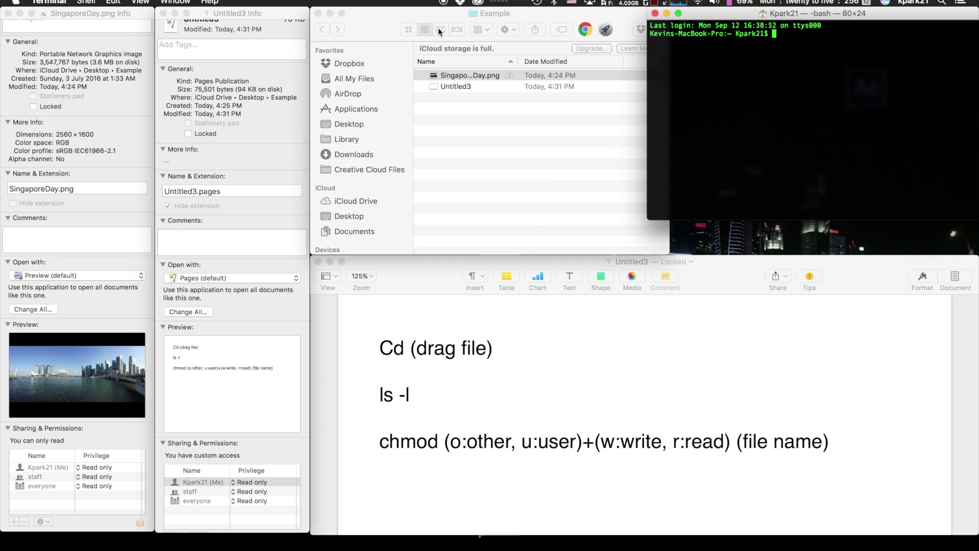
Resize the Terminal window narrower and taller so it sits beside the Finder window.
{"action": "left_click_drag", "start_coordinate": [650, 17], "coordinate": [678, 15]}
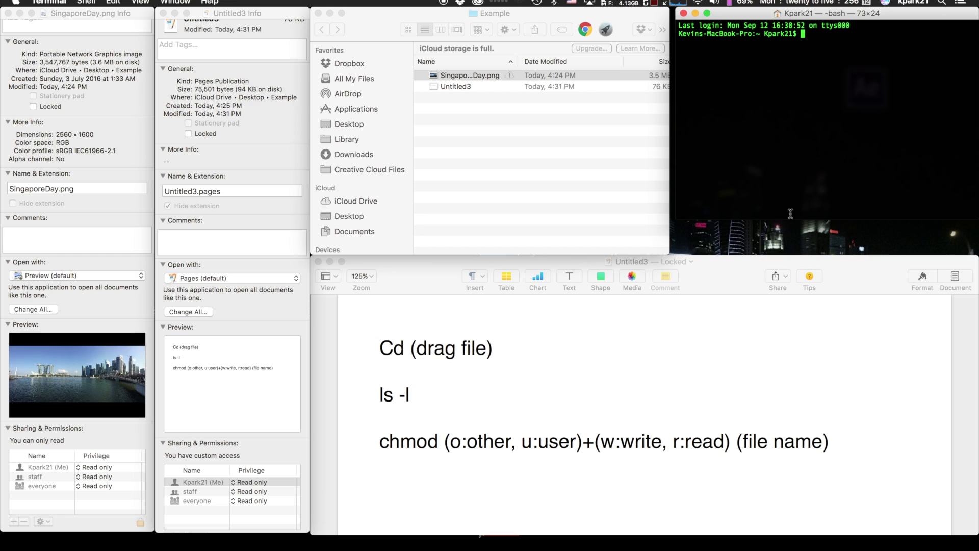
{"action": "left_click_drag", "start_coordinate": [791, 221], "coordinate": [802, 251]}
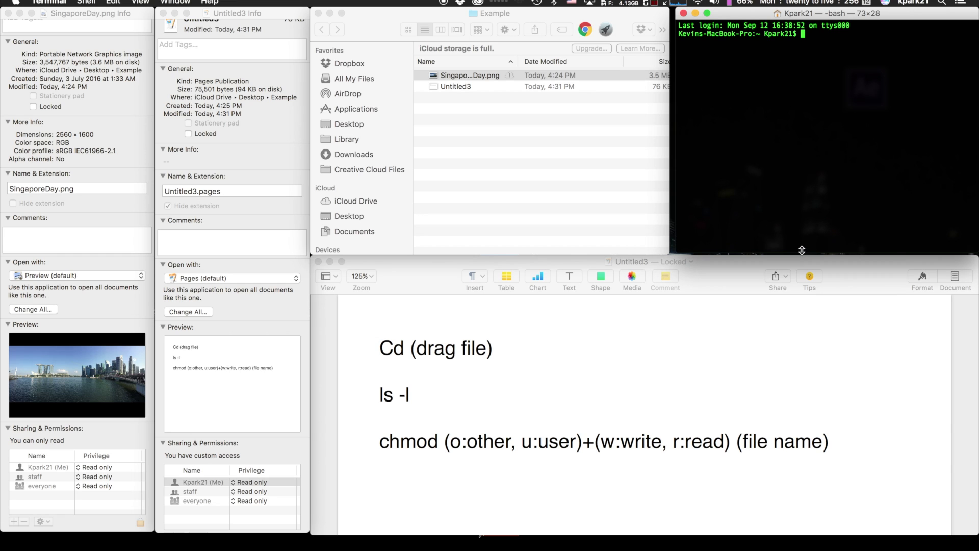
{"action": "type", "text": "cd"}
Change into the Desktop's Example folder and list its files with permissions using ls -l.
{"action": "left_click_drag", "start_coordinate": [492, 16], "coordinate": [905, 88]}
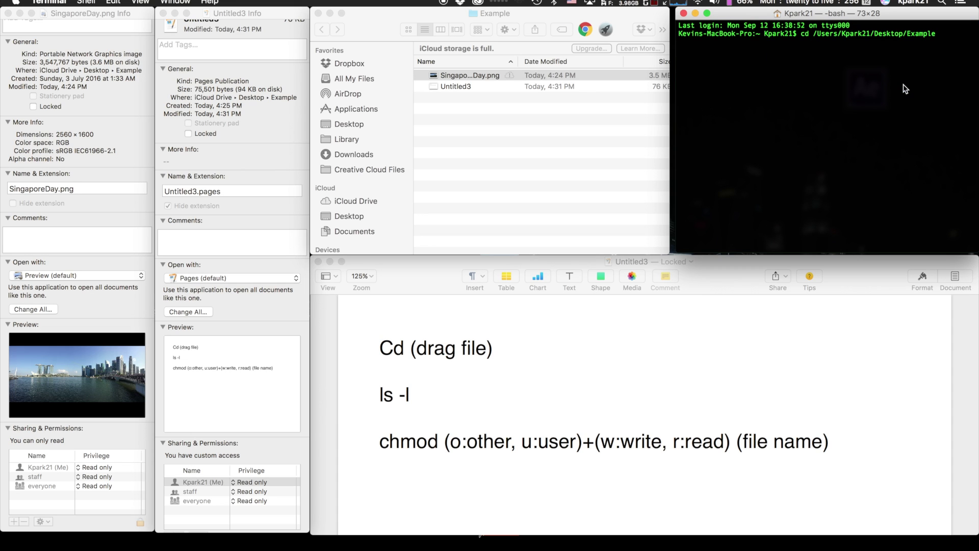
{"action": "key", "text": "Return"}
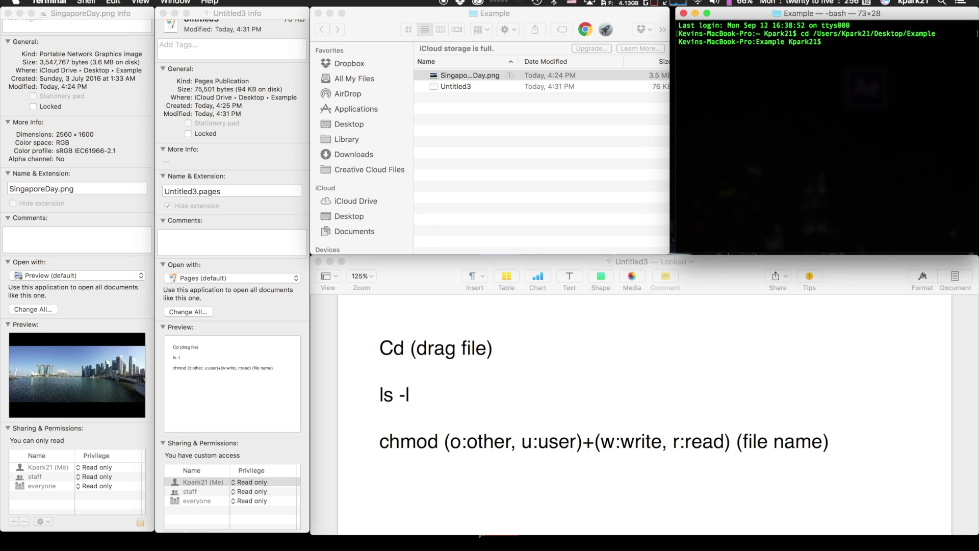
{"action": "type", "text": "ls "}
{"action": "type", "text": "-l"}
{"action": "key", "text": "Return"}
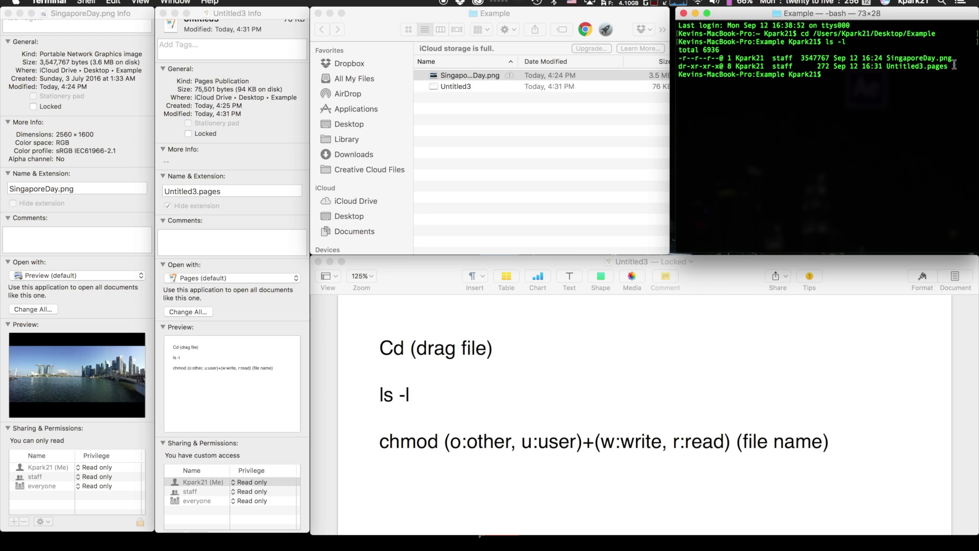
{"action": "mouse_move", "coordinate": [952, 66]}
{"action": "left_mouse_down"}
{"action": "mouse_move", "coordinate": [972, 65]}
{"action": "mouse_move", "coordinate": [678, 58]}
{"action": "left_mouse_up"}
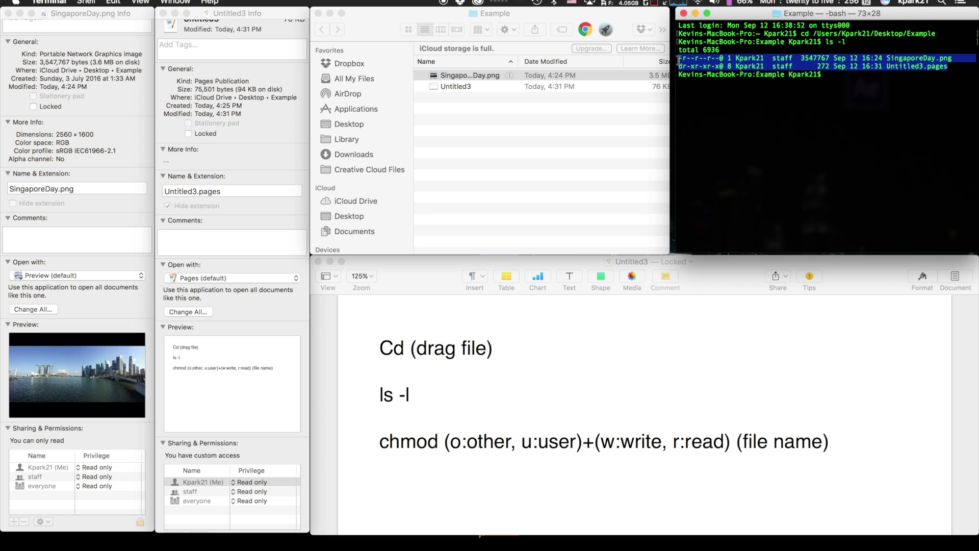
{"action": "left_click", "coordinate": [816, 95]}
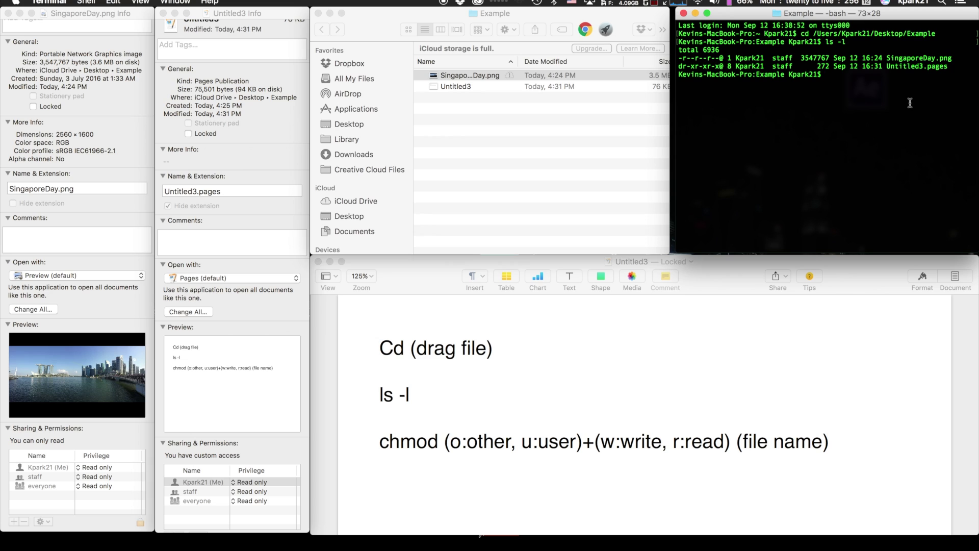
{"action": "type", "text": "chmod "}
{"action": "type", "text": "u+"}
{"action": "type", "text": "w"}
{"action": "type", "text": " Singapore"}
{"action": "type", "text": "Day.png"}
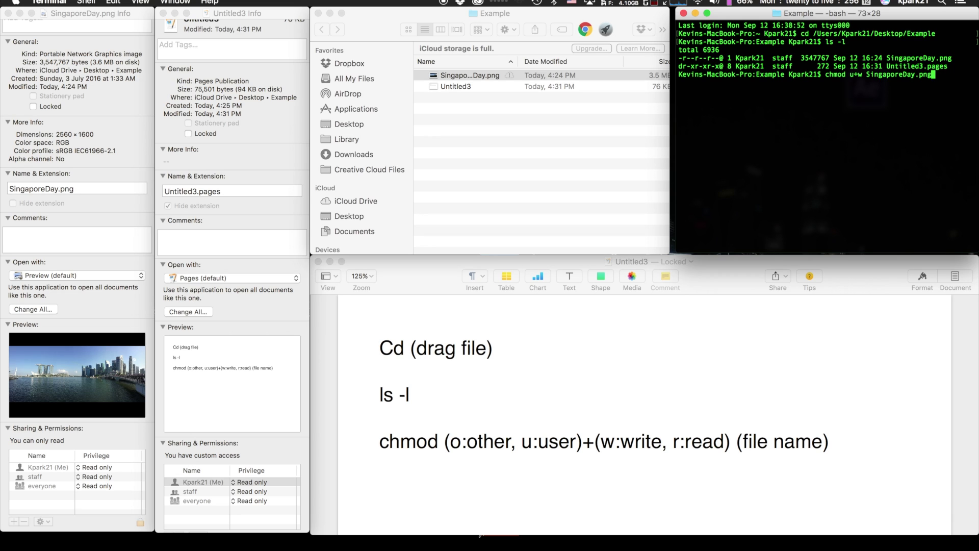
Run chmod u+w on SingaporeDay.png and confirm its Info window shows Read & Write.
{"action": "key", "text": "Return"}
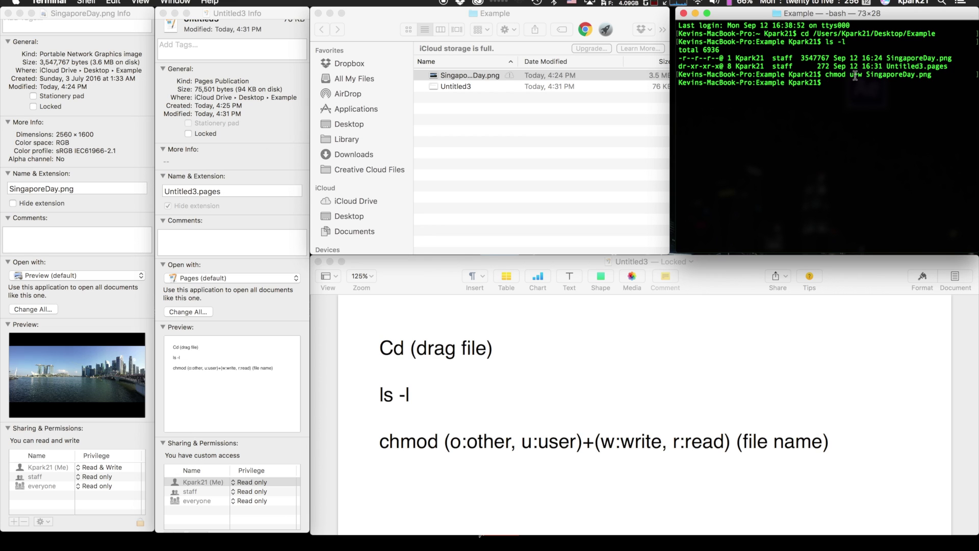
{"action": "left_click", "coordinate": [489, 90]}
Run chmod u+w on Untitled3.pages, tab-completing the file name.
{"action": "left_click", "coordinate": [611, 373]}
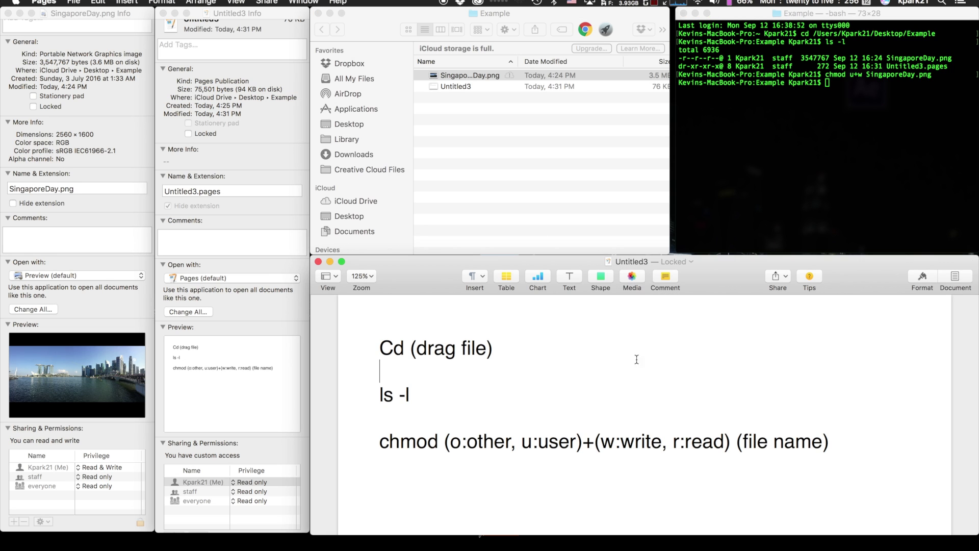
{"action": "left_click", "coordinate": [865, 122]}
{"action": "type", "text": "chmod "}
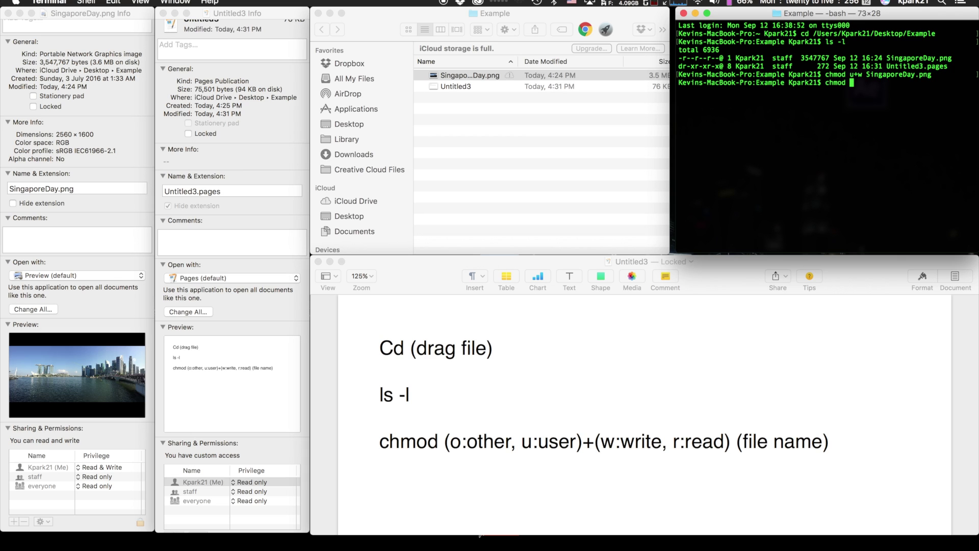
{"action": "type", "text": "u+w "}
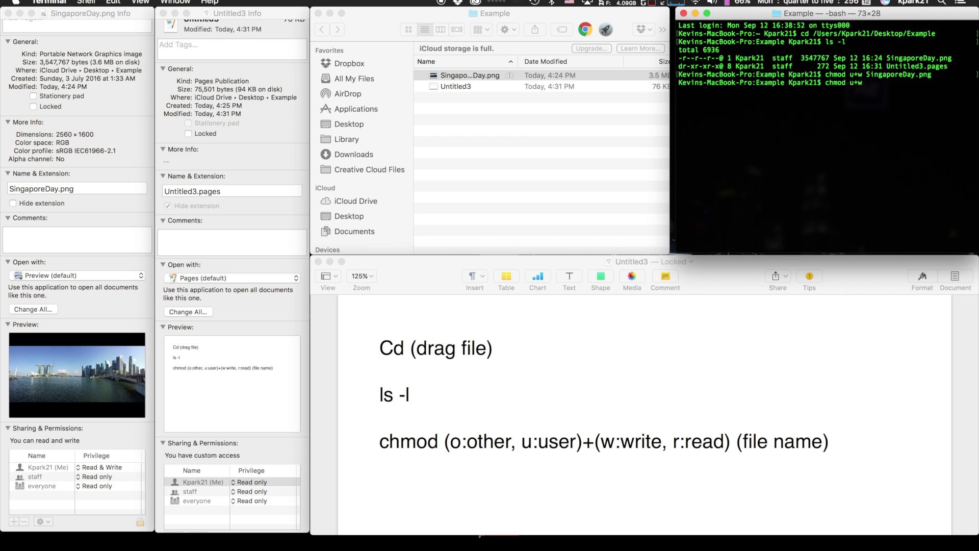
{"action": "type", "text": "Untitle"}
{"action": "type", "text": "d"}
{"action": "key", "text": "BackSpace"}
{"action": "type", "text": "3.pages"}
{"action": "key", "text": "Return"}
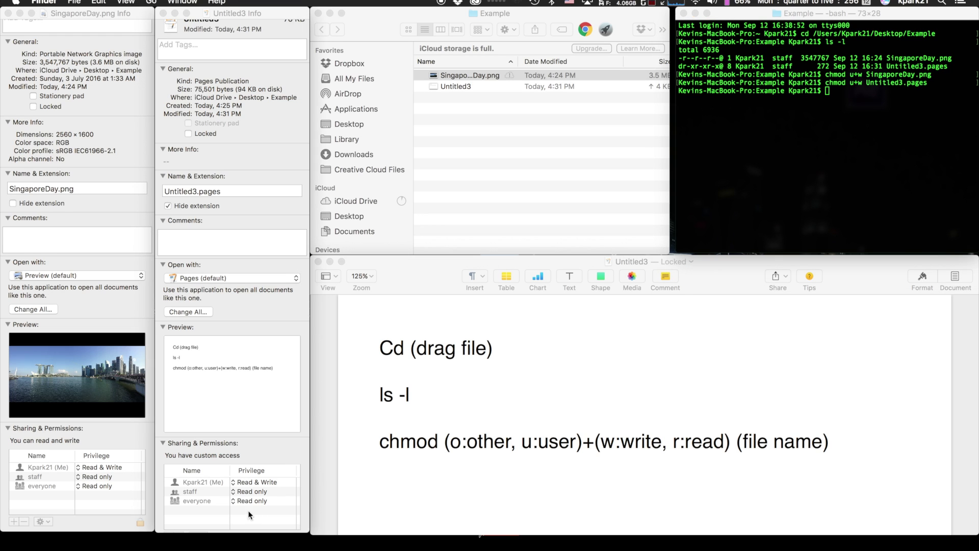
Check the user's privilege options in the Untitled3 Info window.
{"action": "left_click", "coordinate": [257, 482]}
{"action": "left_click", "coordinate": [276, 461]}
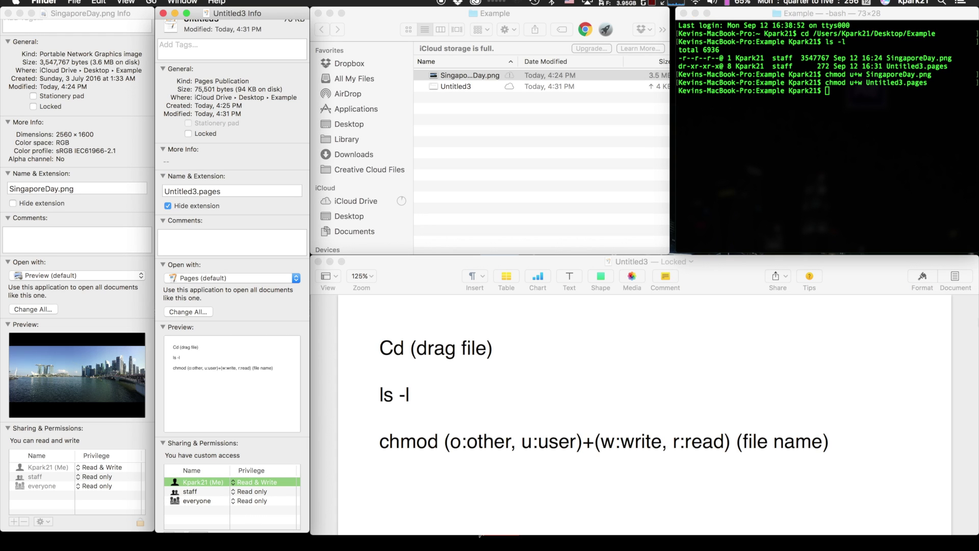
{"action": "left_click", "coordinate": [910, 151]}
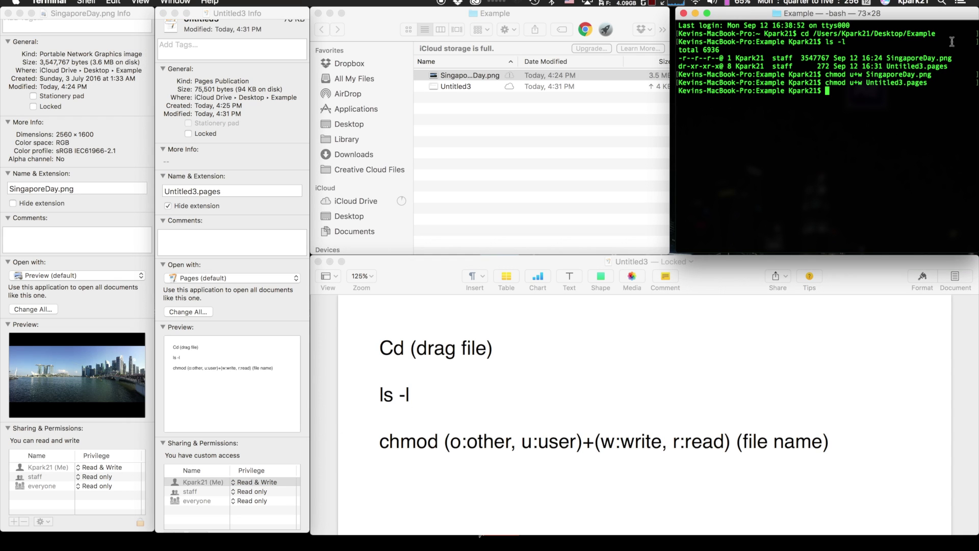